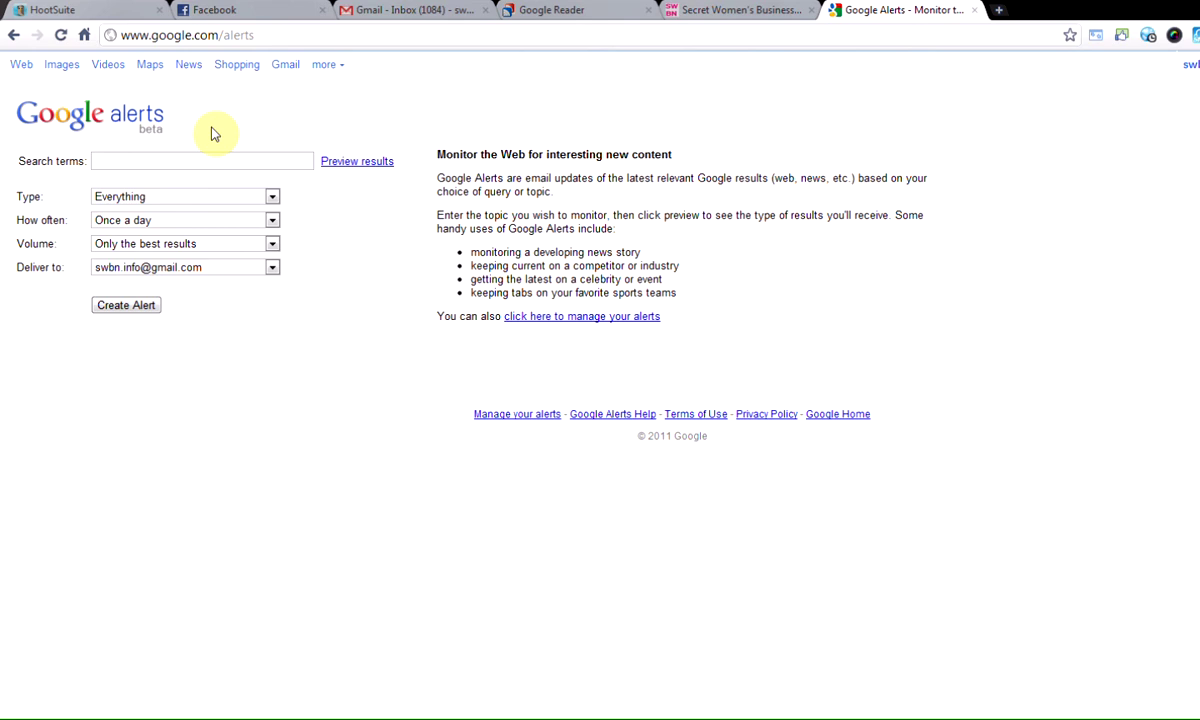
Enter 'swbn' as the search term, keeping type Everything and frequency Once a day
left_click(154, 157)
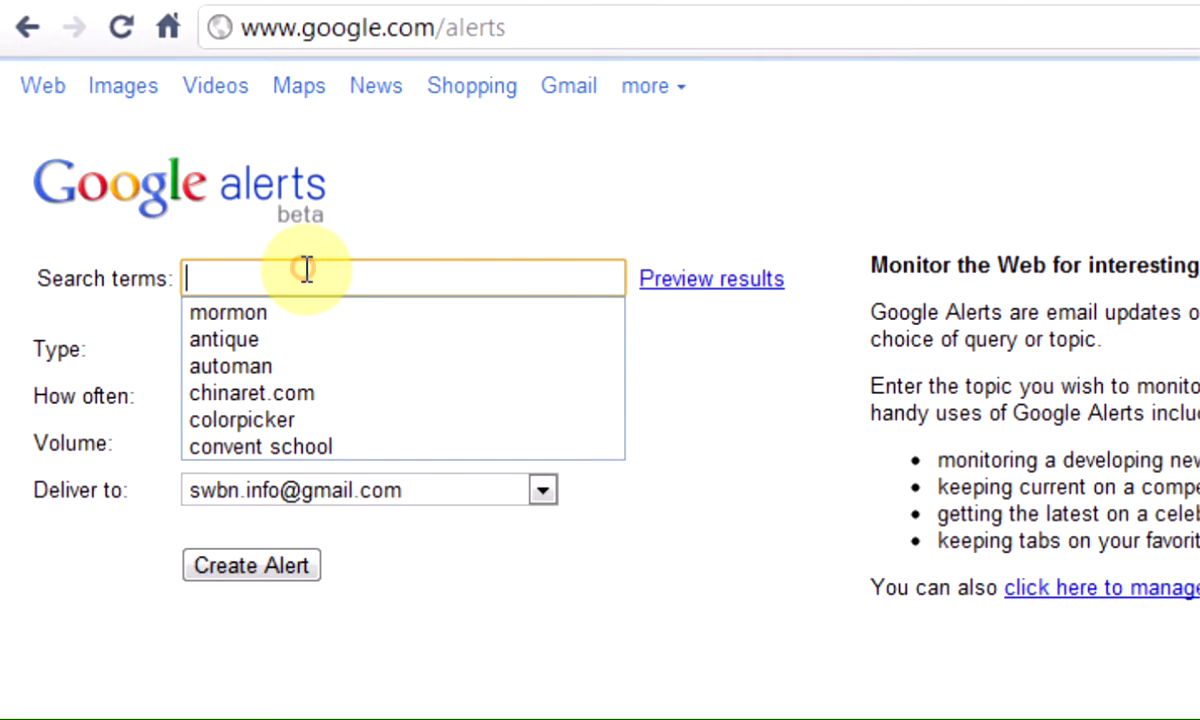
left_click(450, 216)
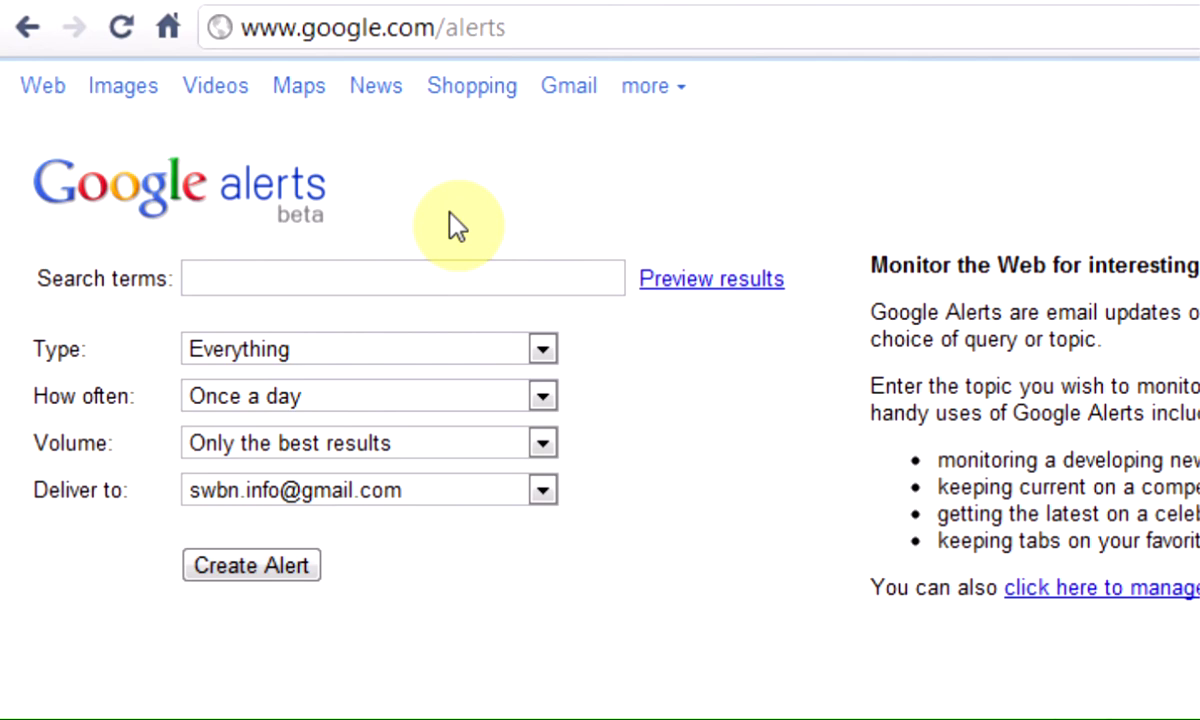
left_click(212, 272)
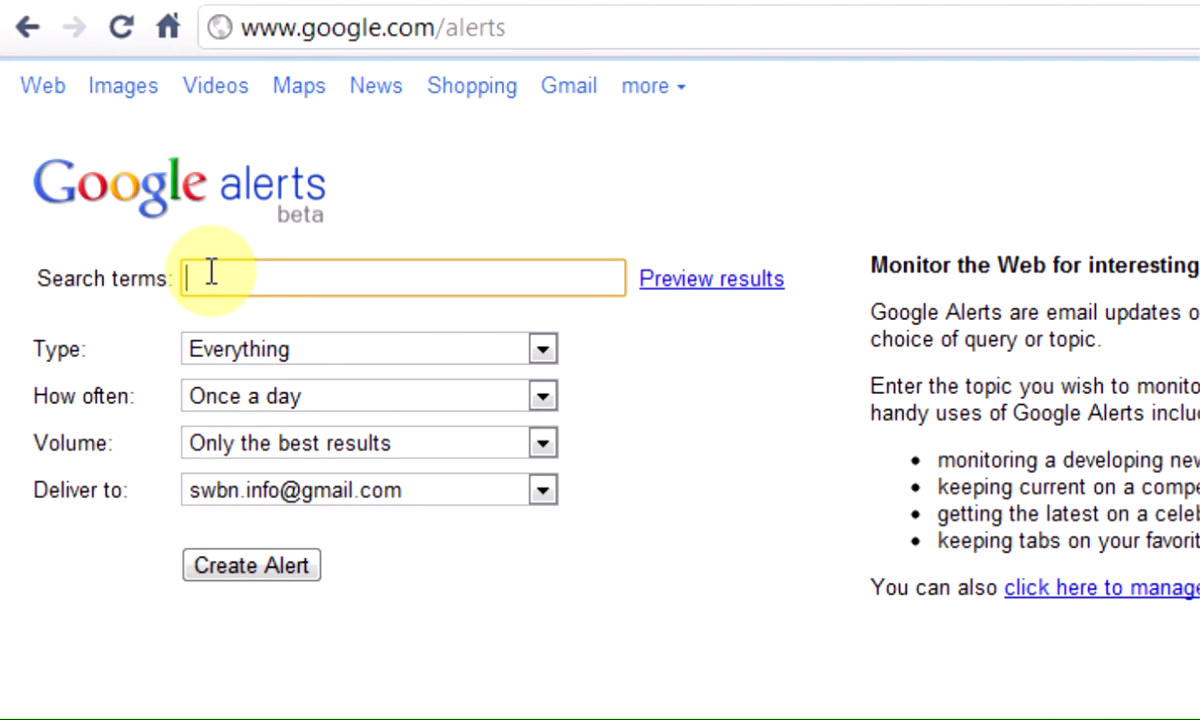
type("swbn")
left_click(474, 348)
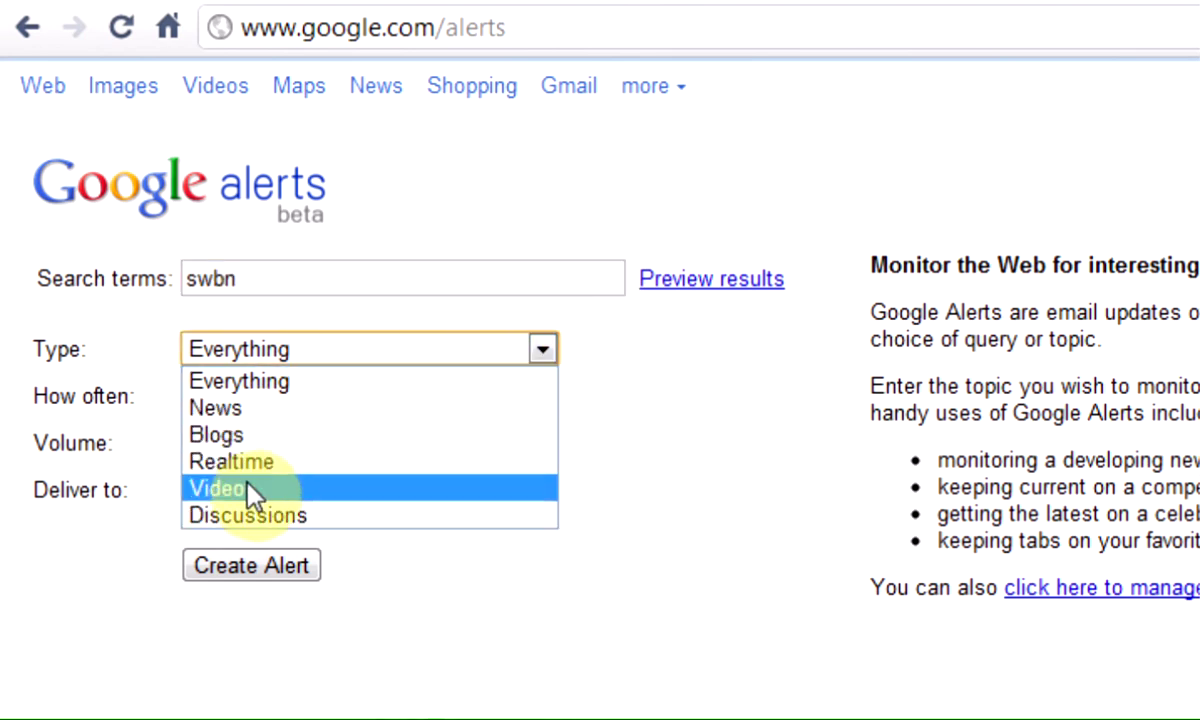
left_click(265, 385)
left_click(262, 396)
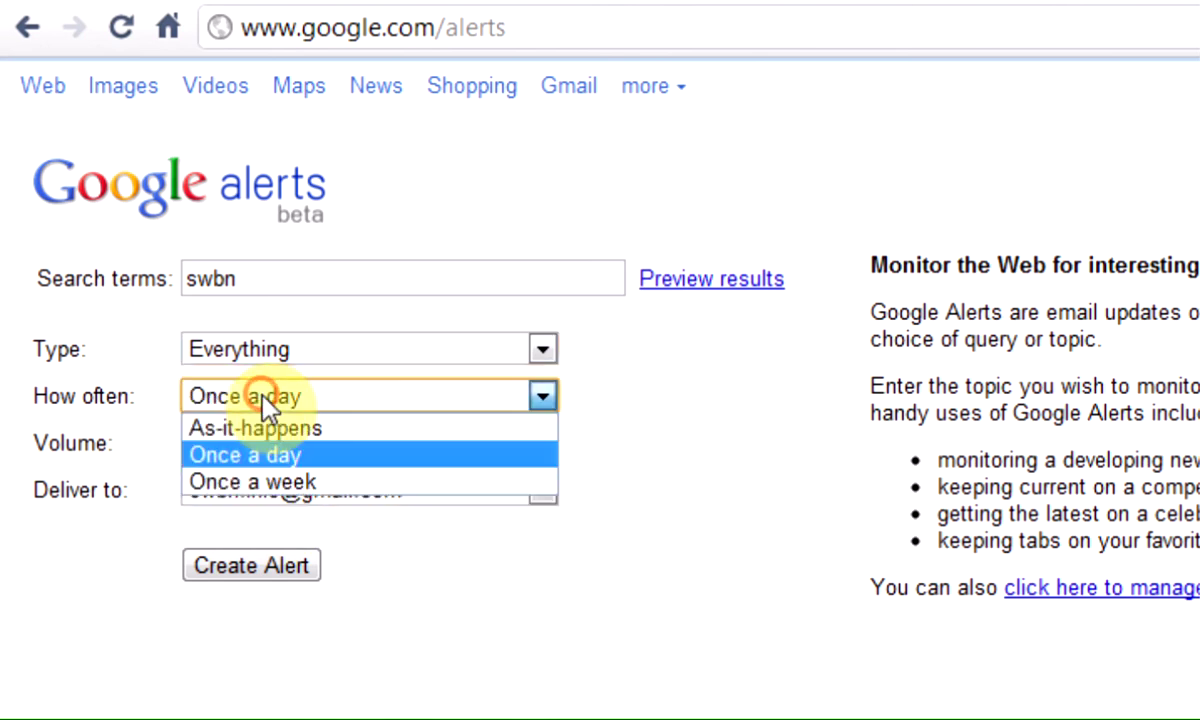
left_click(262, 396)
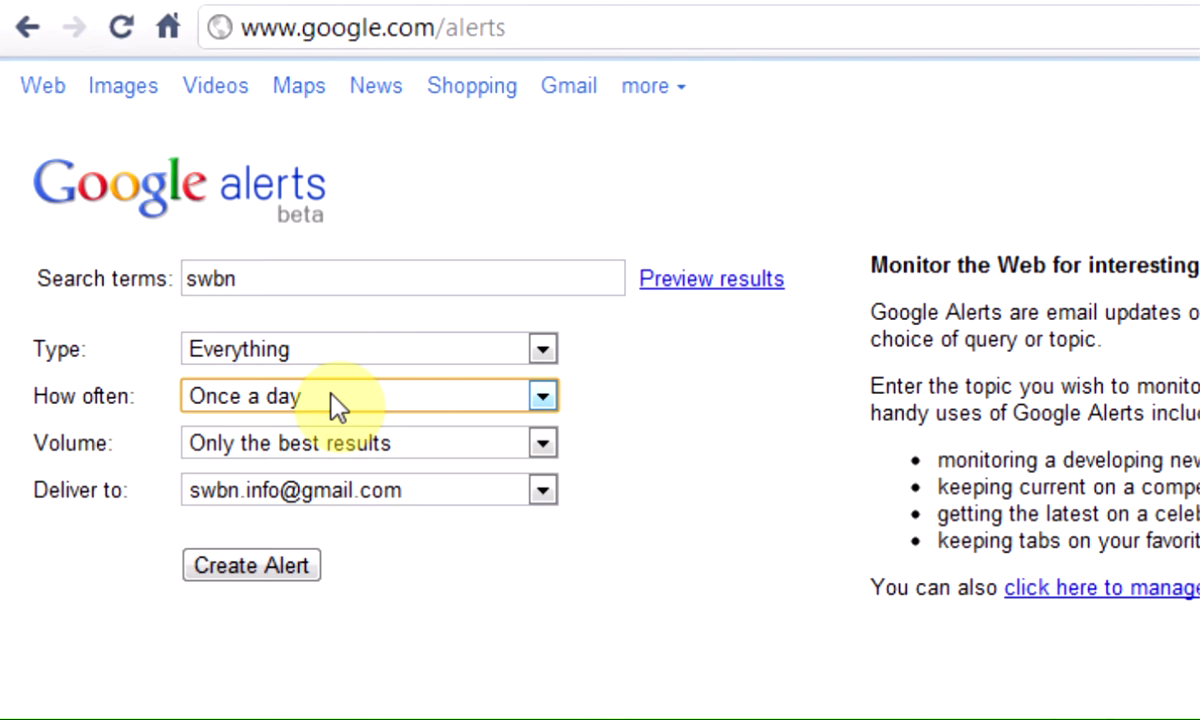
Set the swbn alert to deliver to Feed, keeping volume at Only the best results
left_click(318, 492)
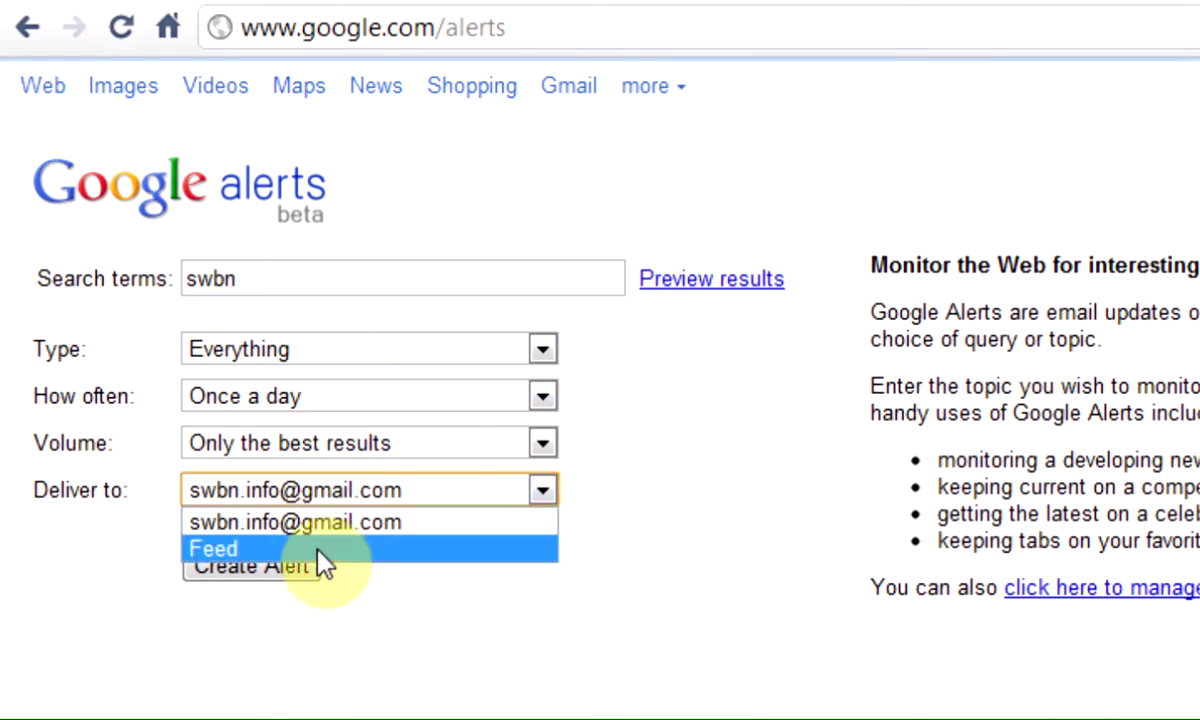
left_click(320, 552)
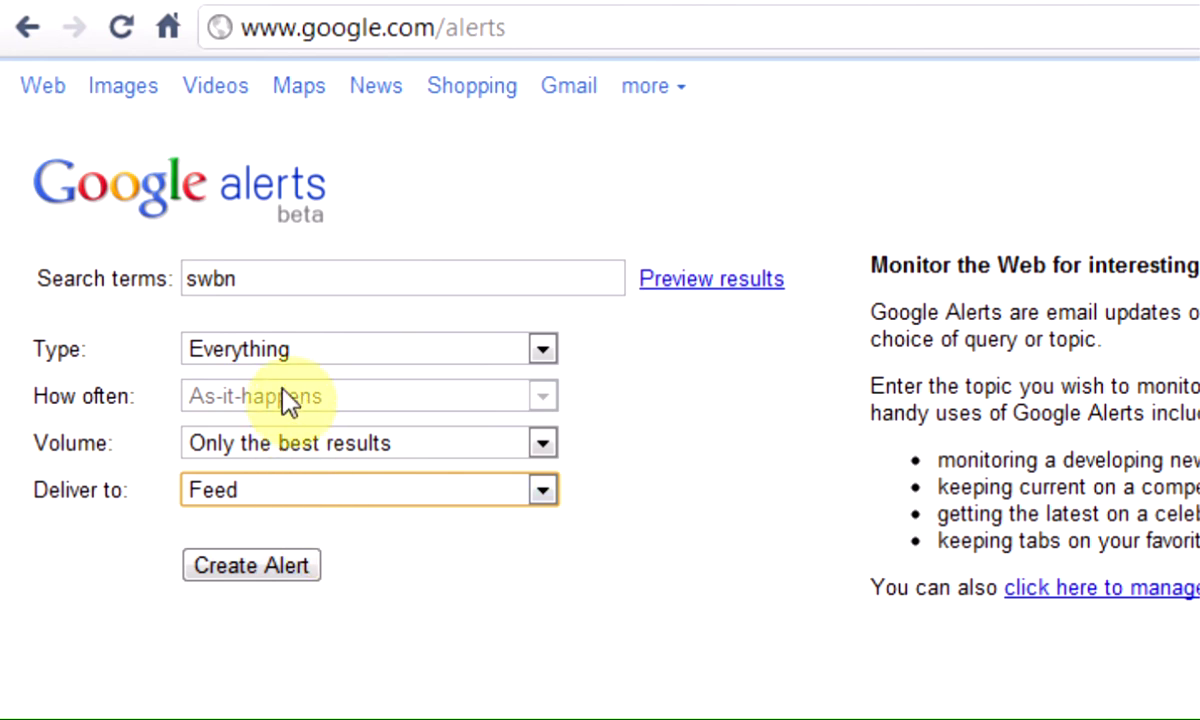
left_click(381, 443)
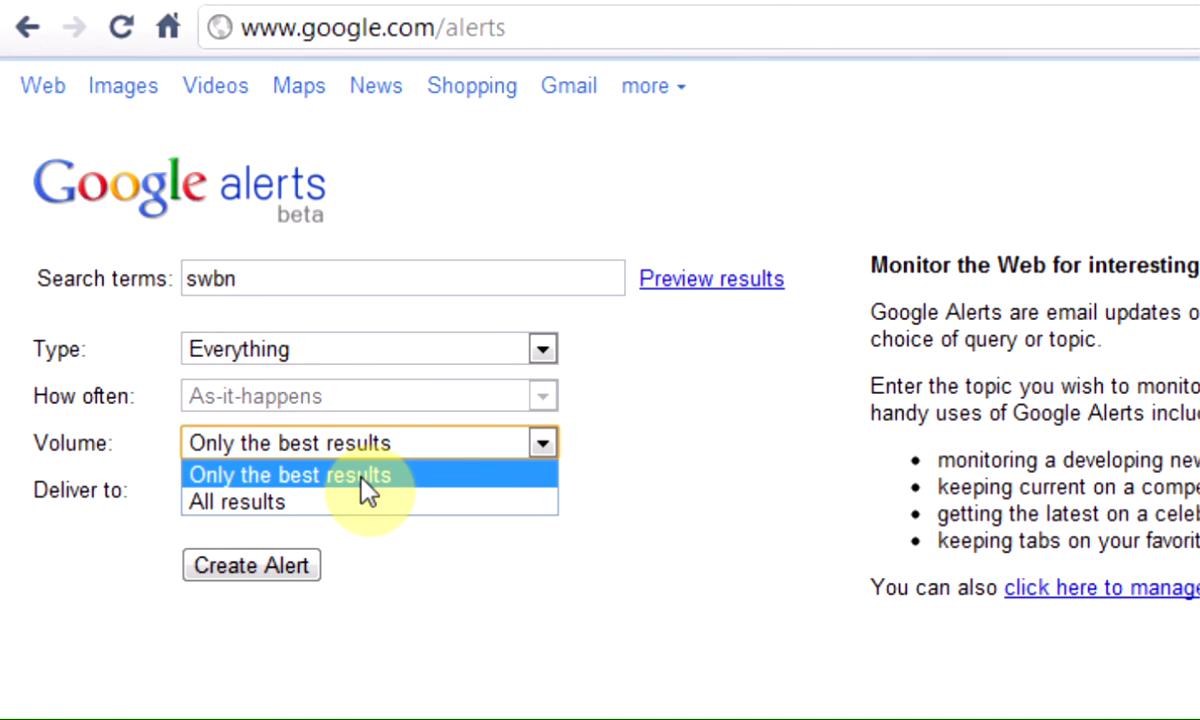
left_click(361, 478)
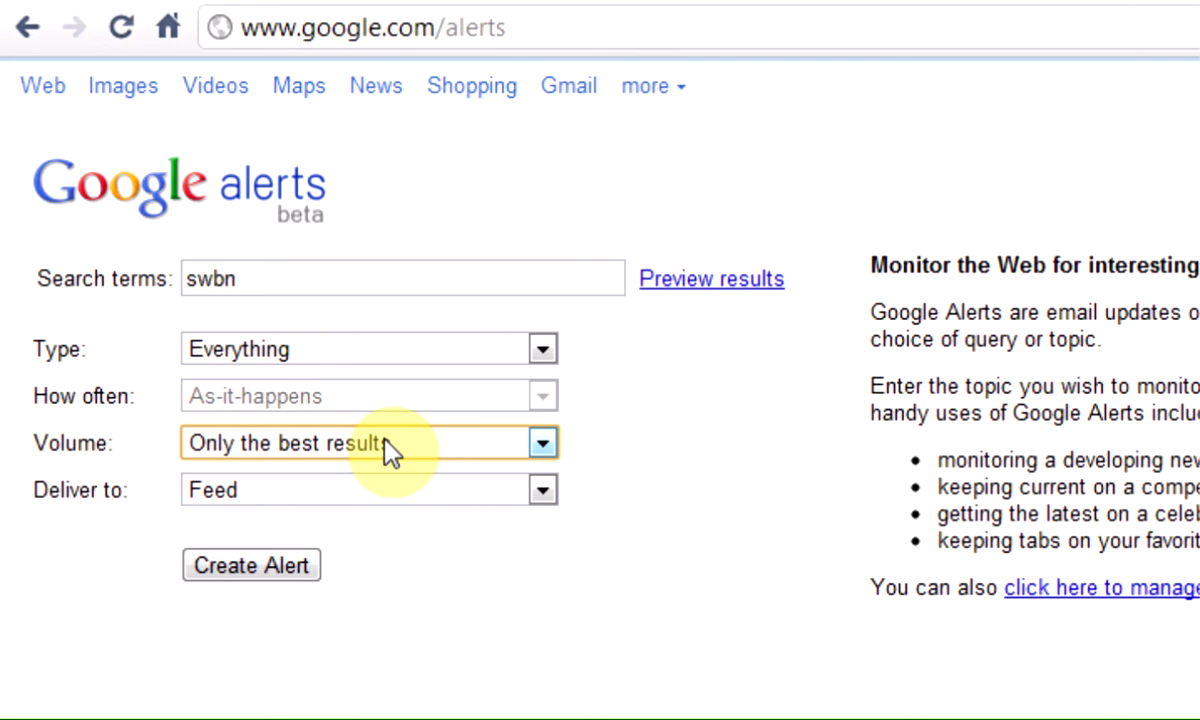
Create the swbn alert and subscribe to its feed through the Google Reader link
left_click(260, 568)
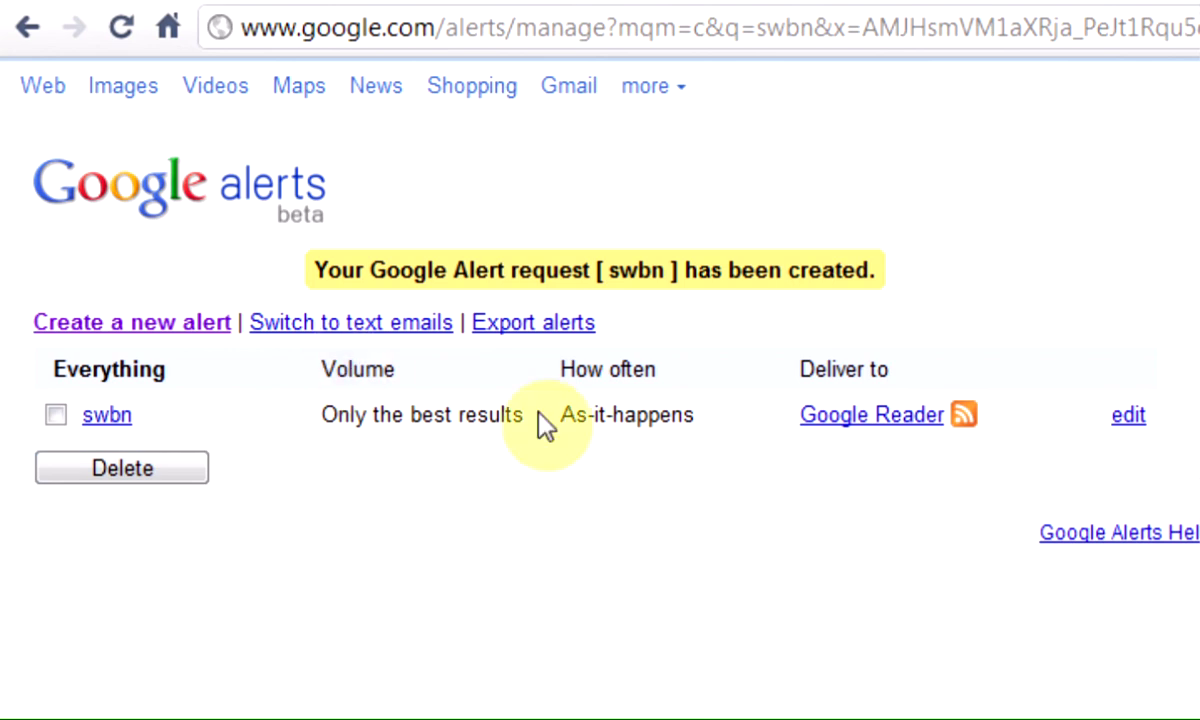
left_click(903, 428)
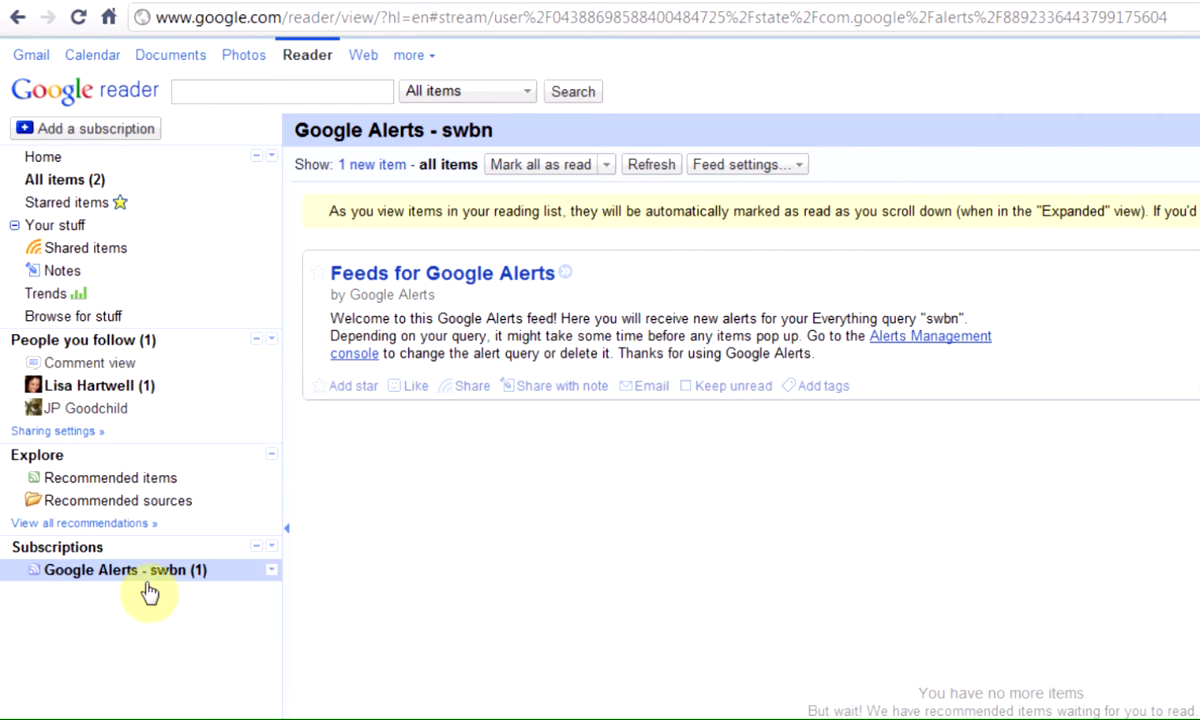
Mark all items in the Google Alerts - swbn feed as read, leaving 0 new items
left_click(110, 576)
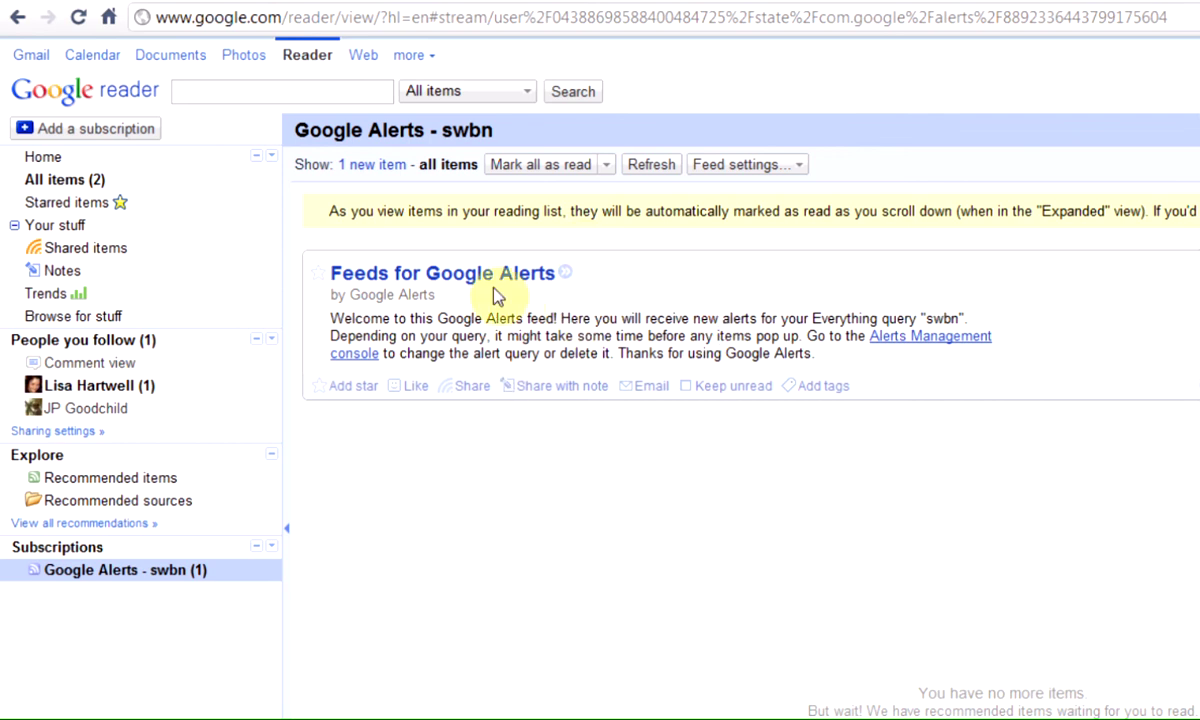
left_click(527, 168)
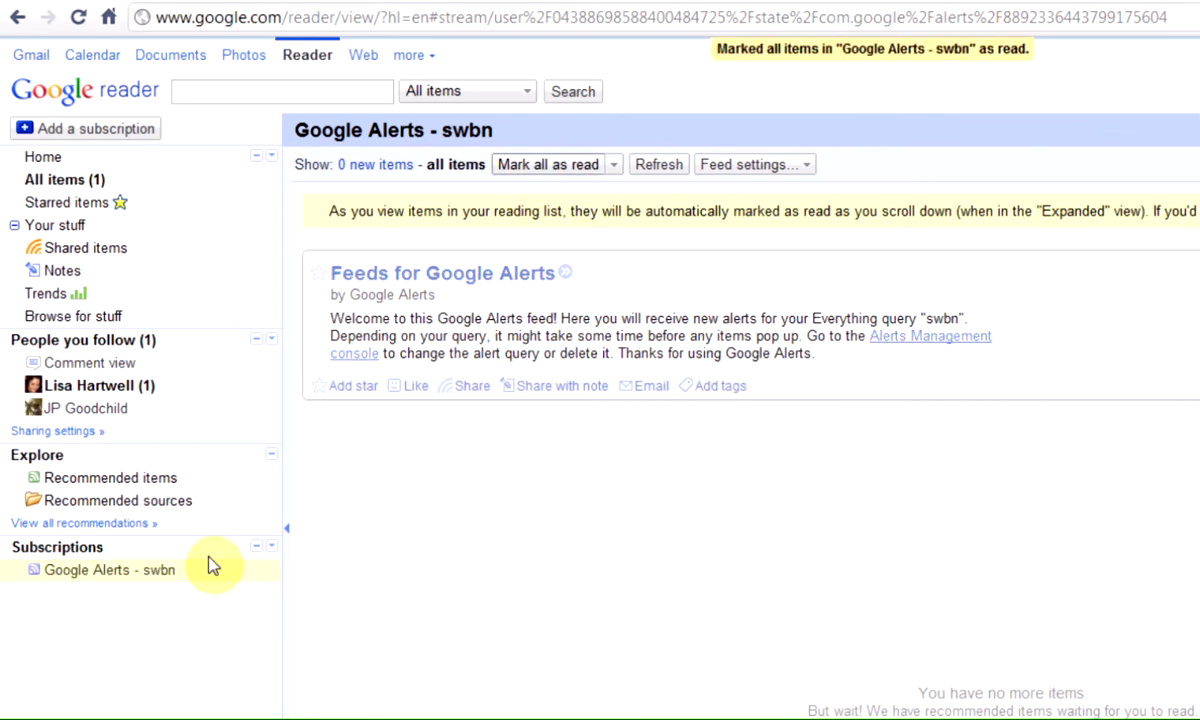
left_click(108, 571)
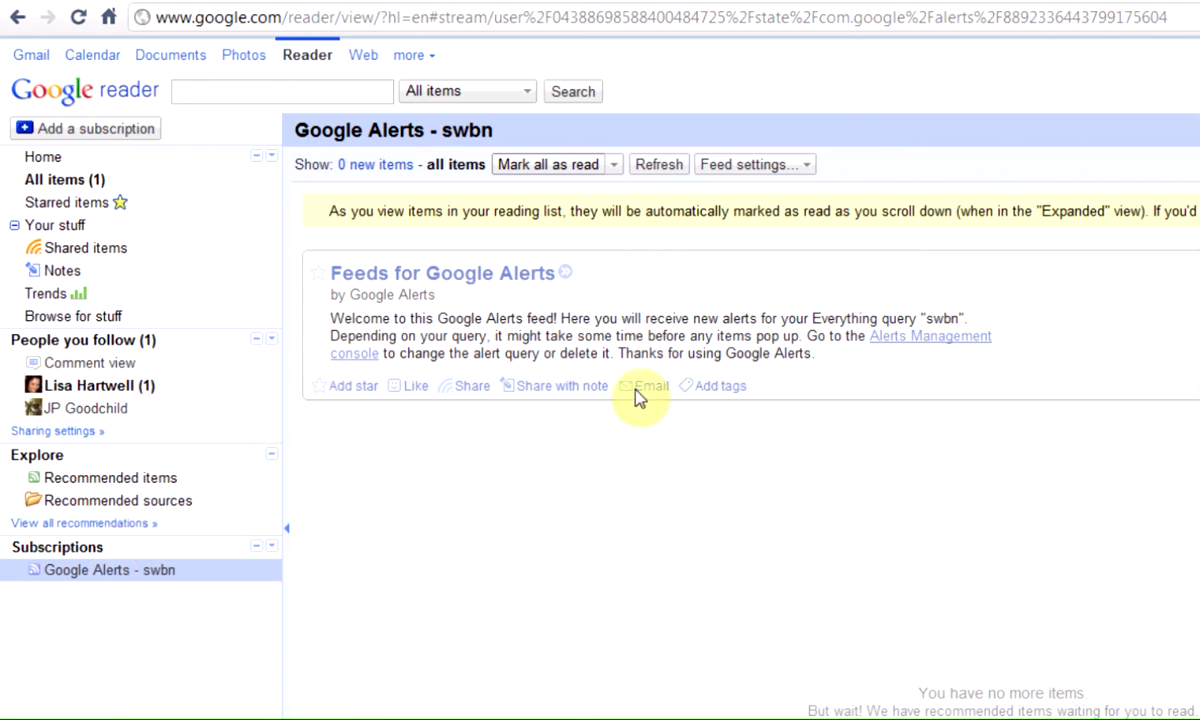
left_click(1060, 17)
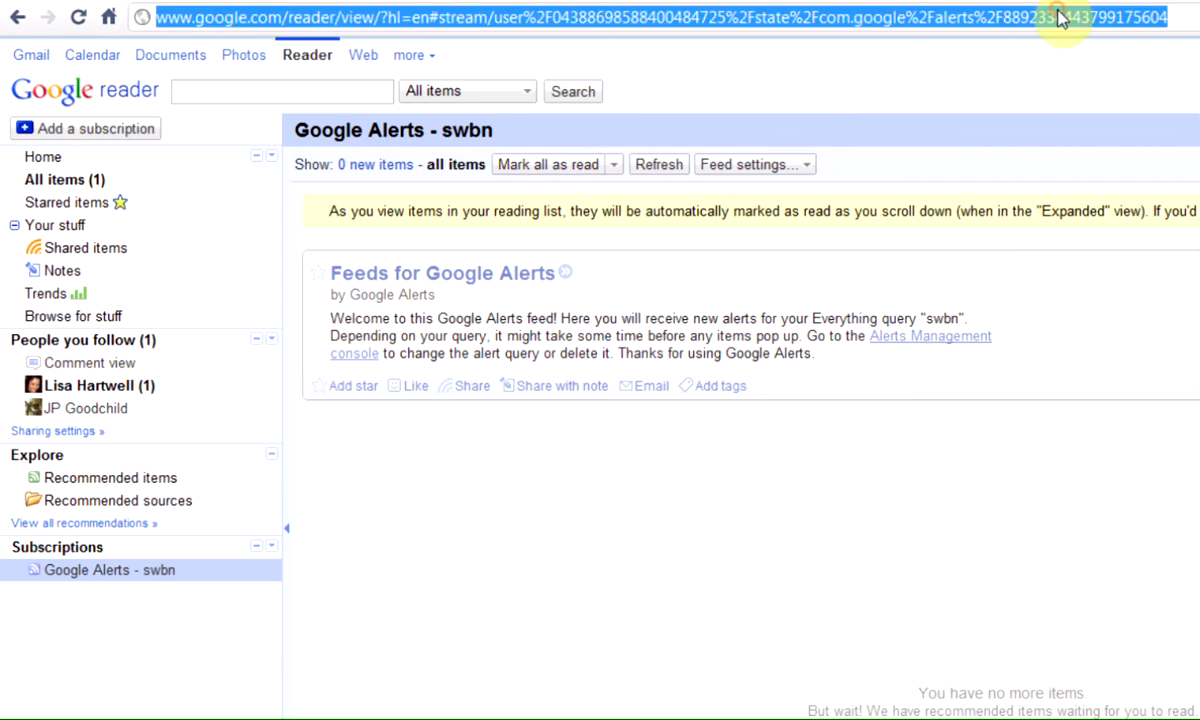
type("www.googl")
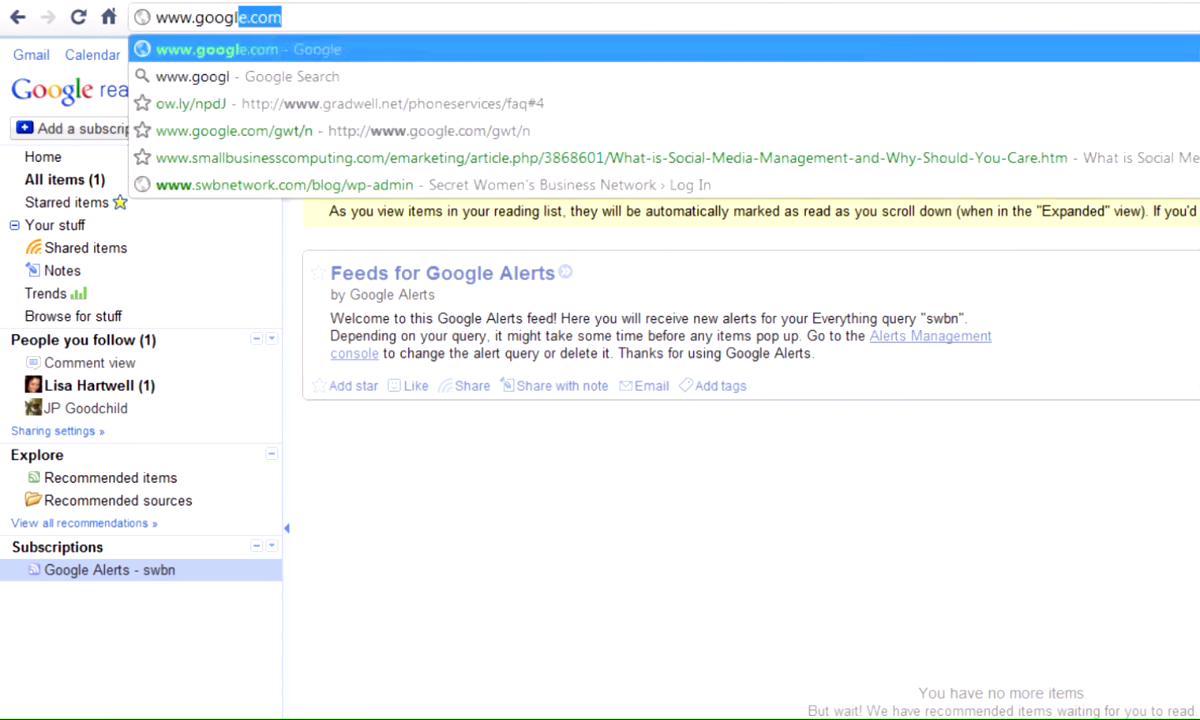
type("e.com/")
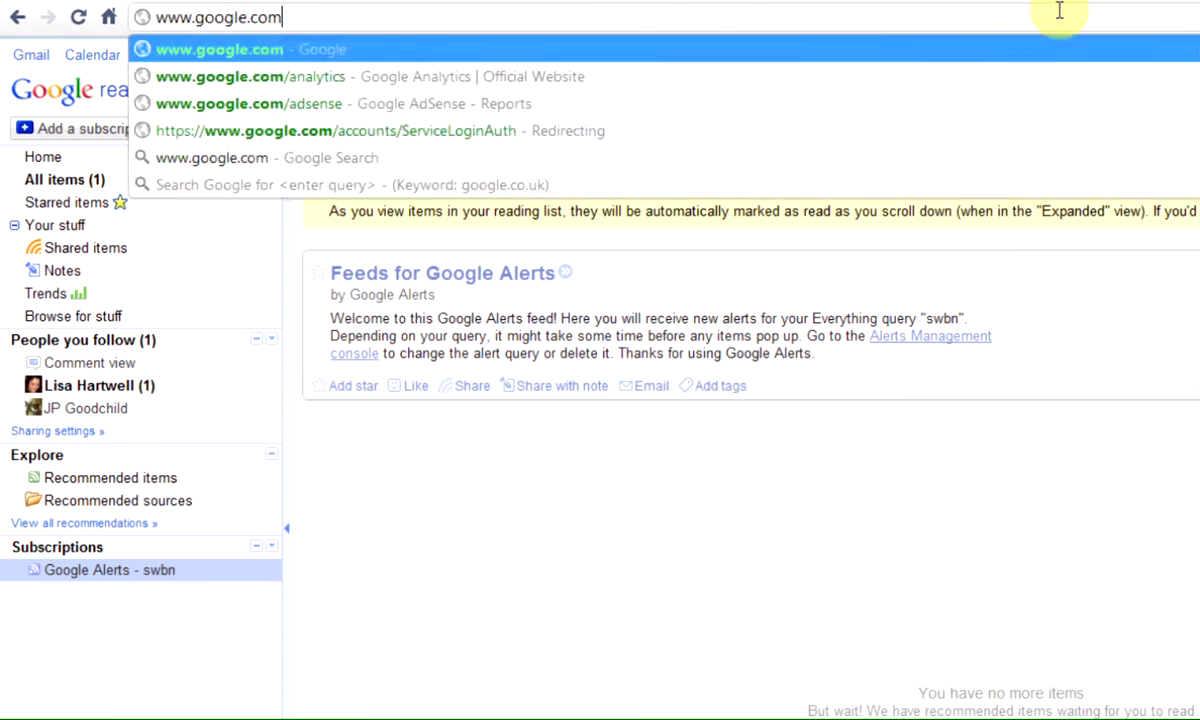
type("alerts")
key("Return")
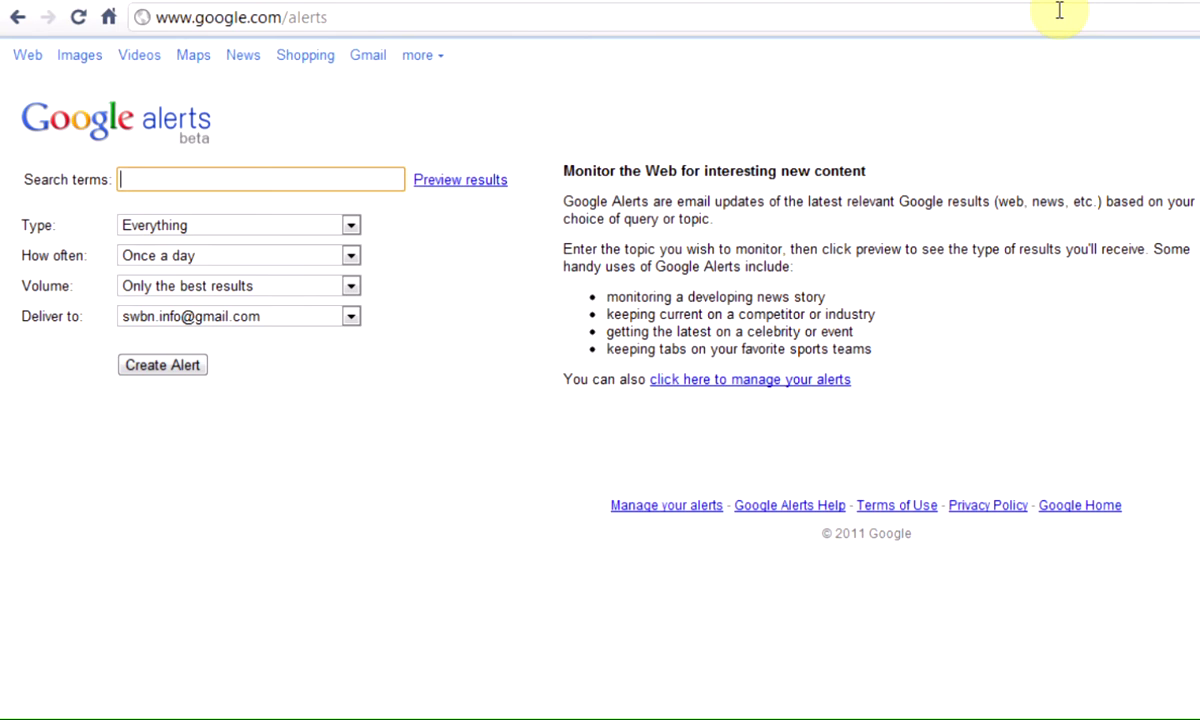
Create a Feed alert for 'women's business network' with frequency Once a day
type("women's")
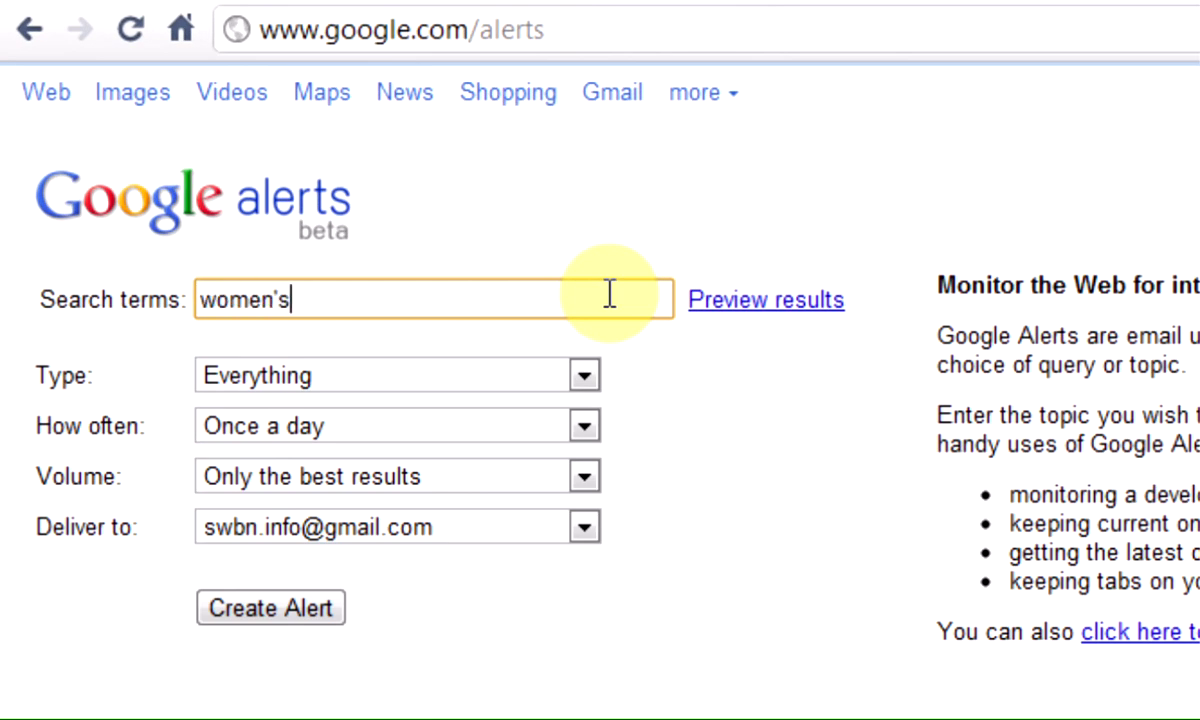
type(" business network")
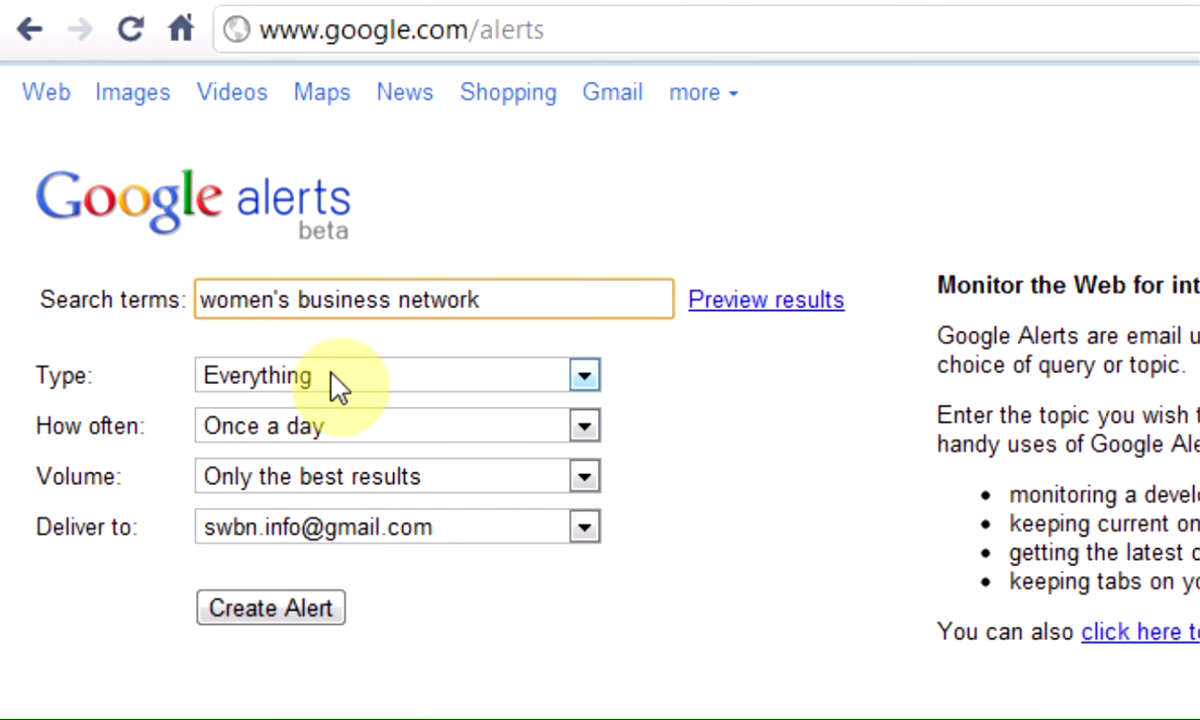
left_click(337, 430)
left_click(337, 430)
left_click(337, 530)
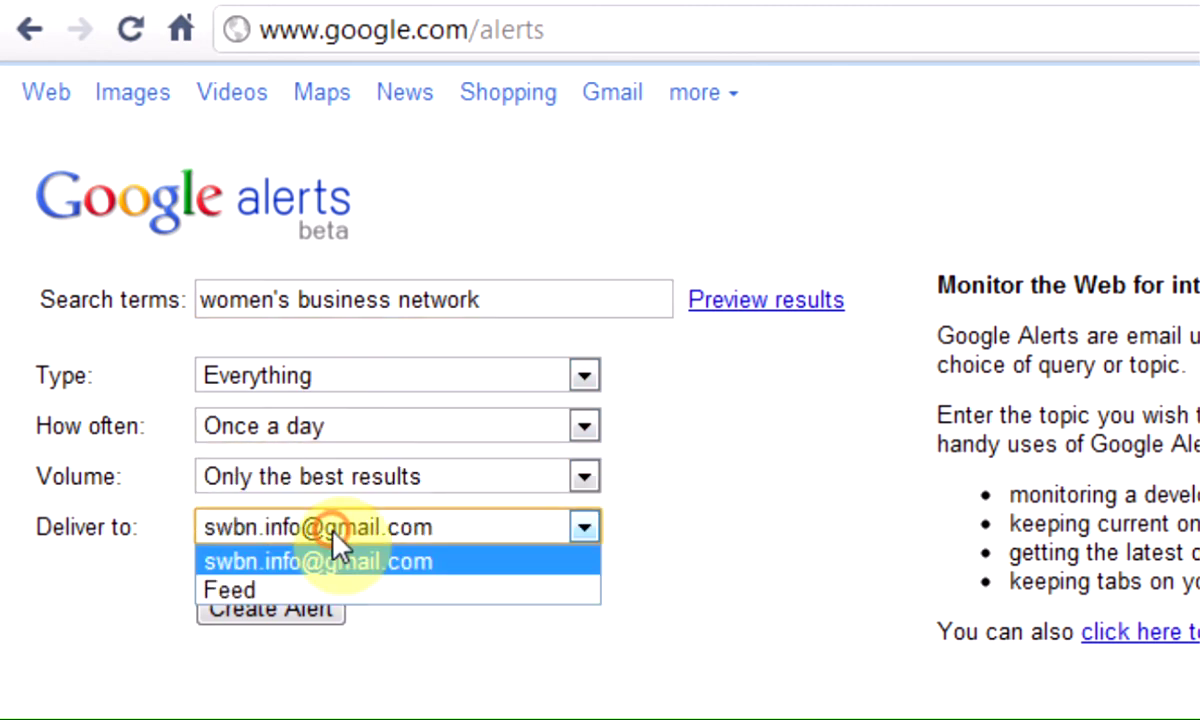
left_click(334, 589)
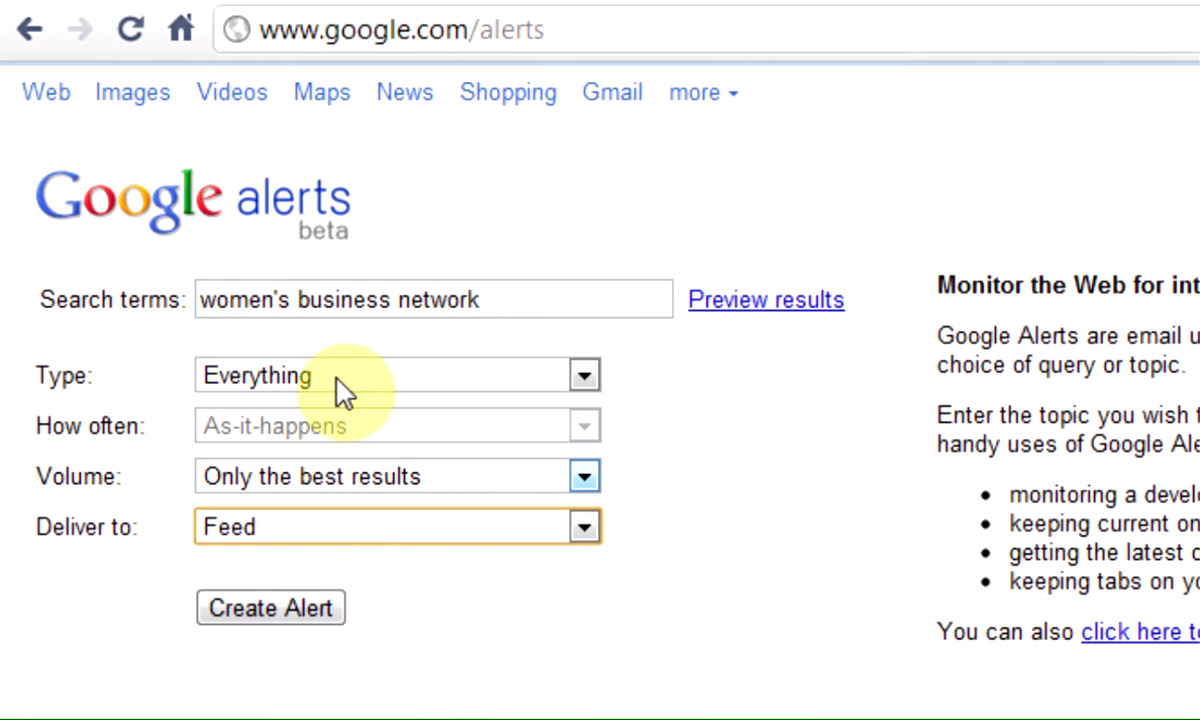
left_click(305, 608)
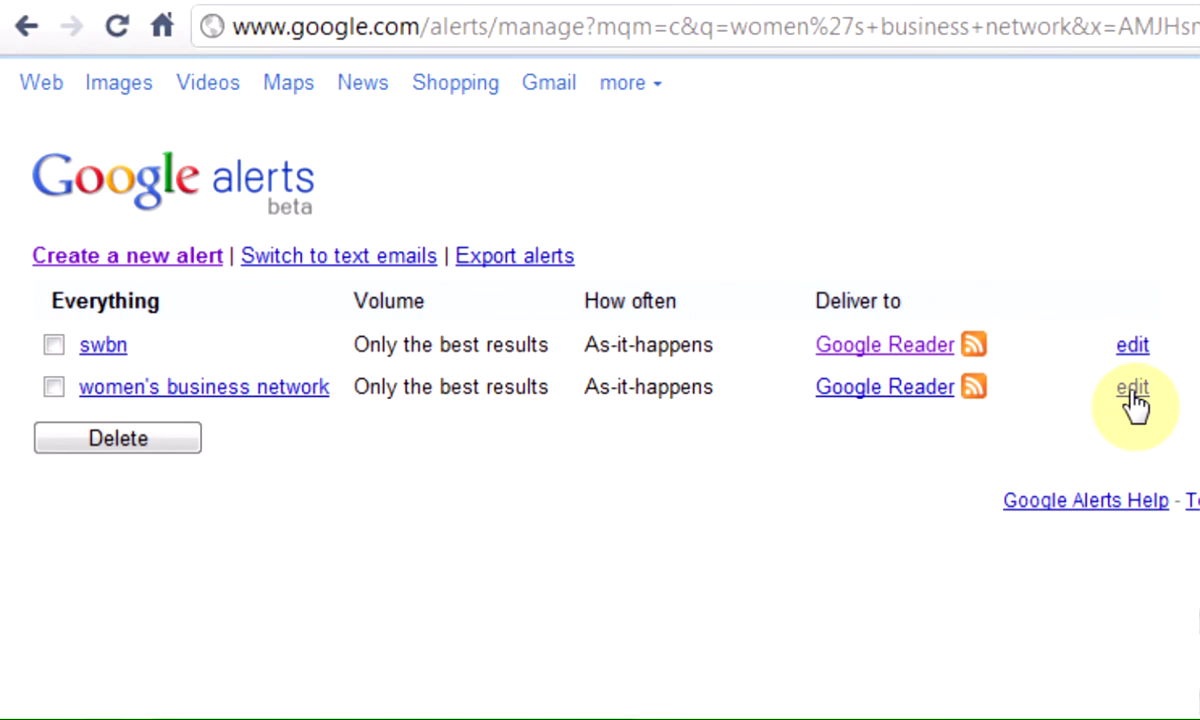
Change the women's business network alert's volume to All results and save it
left_click(1133, 390)
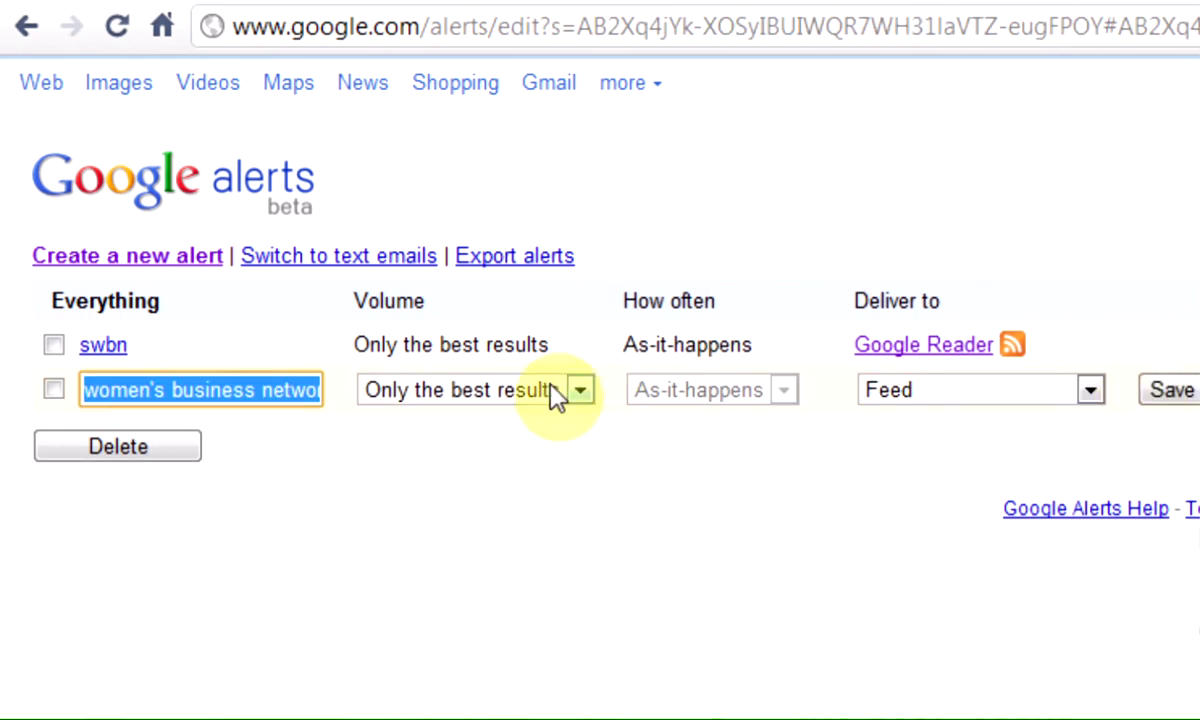
left_click(555, 392)
left_click(485, 449)
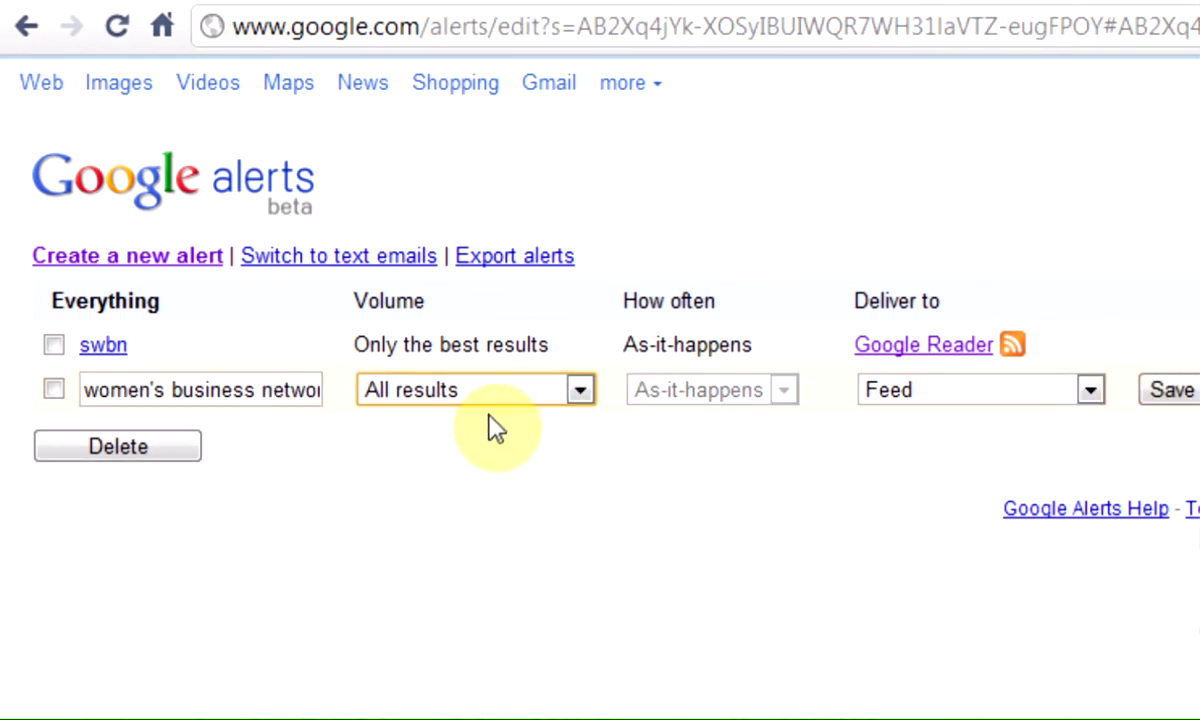
left_click(1170, 392)
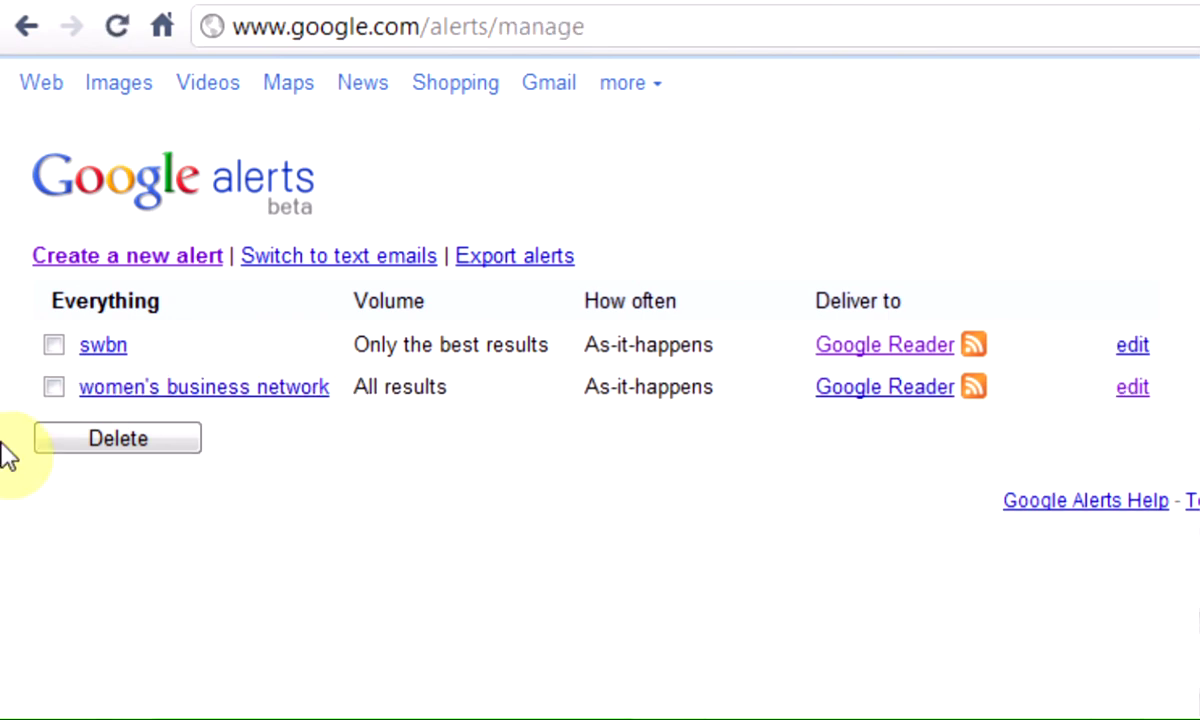
left_click(53, 388)
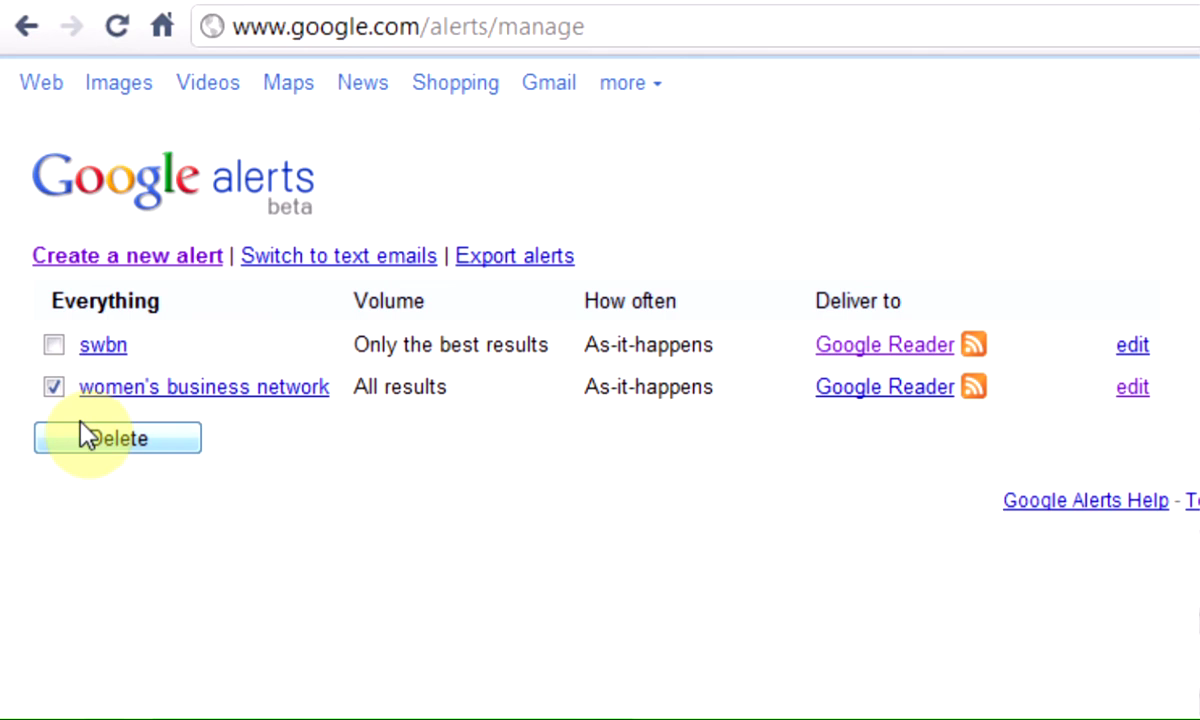
left_click(53, 387)
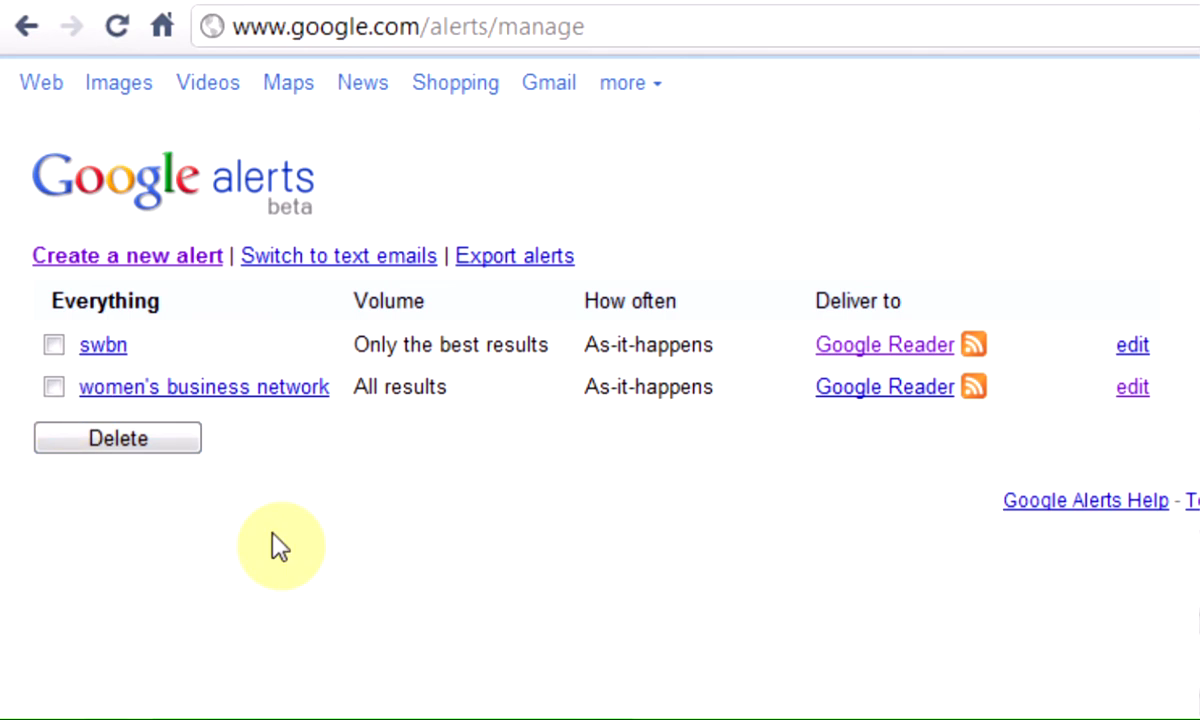